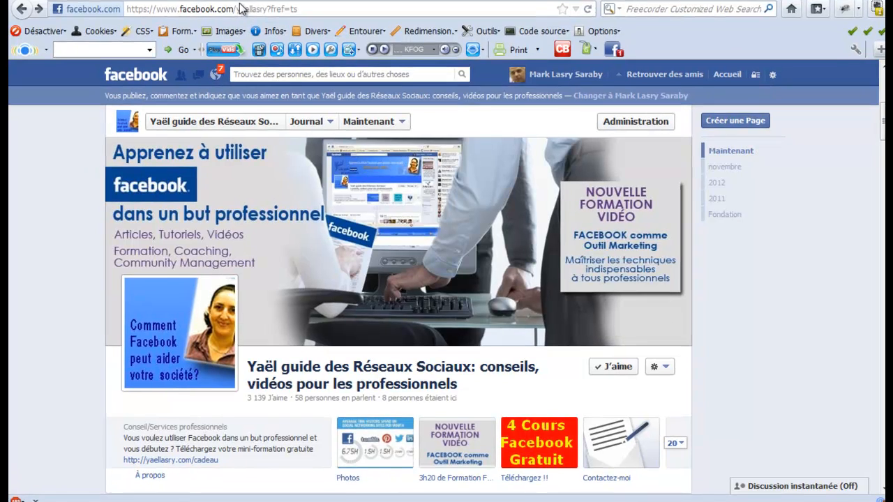
# - Open the Facebook advertising page at facebook.com/advertising
pyautogui.moveTo(232, 4); pyautogui.dragTo(317, 5)
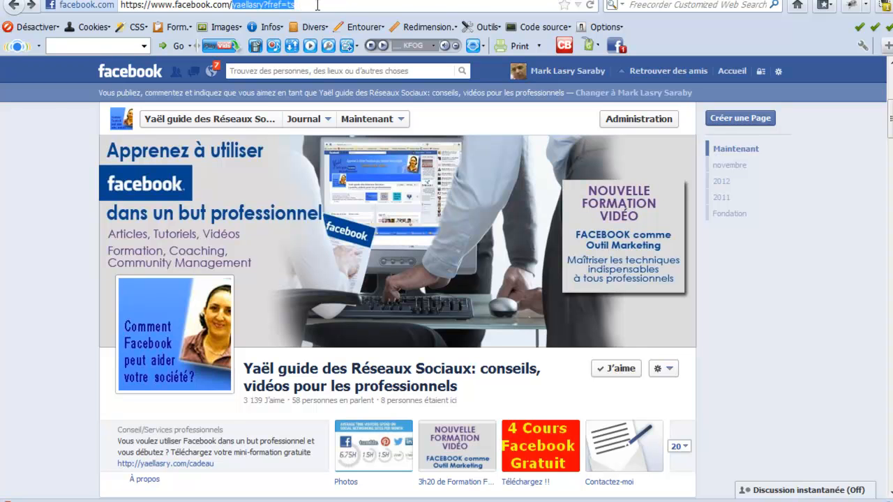
pyautogui.write('advertising')
pyautogui.press('Return')
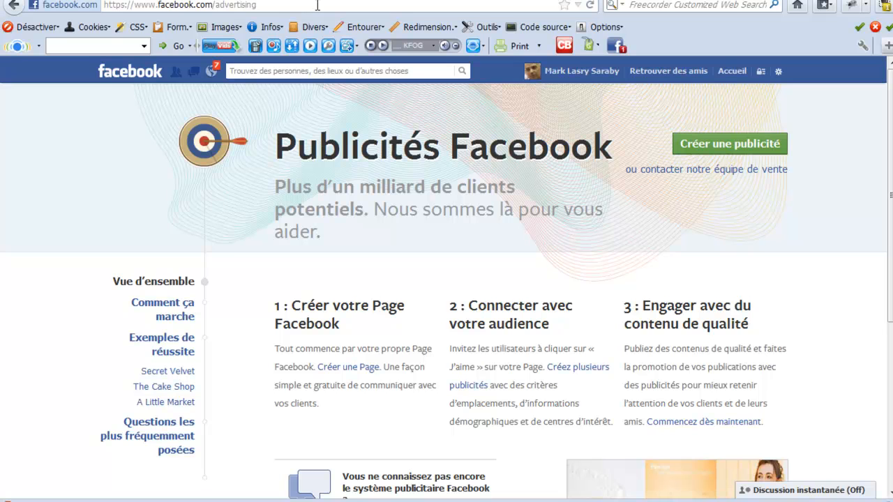
# - Start creating an ad and choose the "guide des Réseaux Sociaux" place as its Facebook destination
pyautogui.click(713, 152)
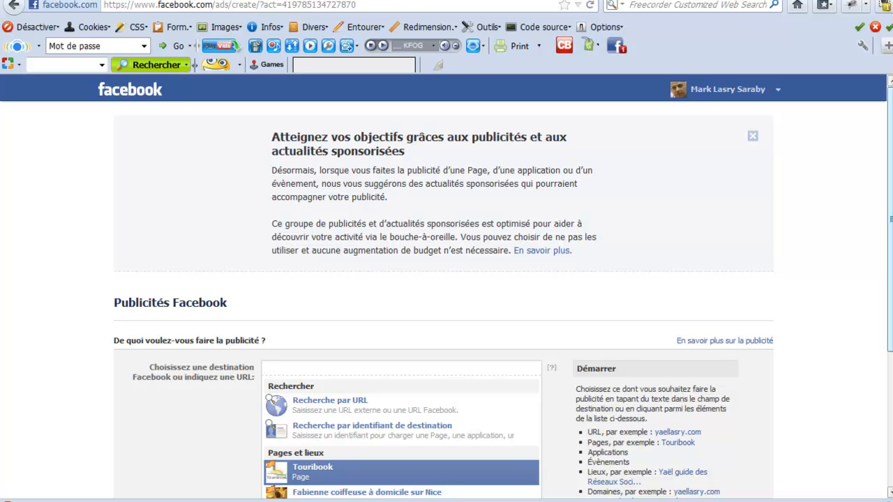
pyautogui.scroll(-2, 446, 293)
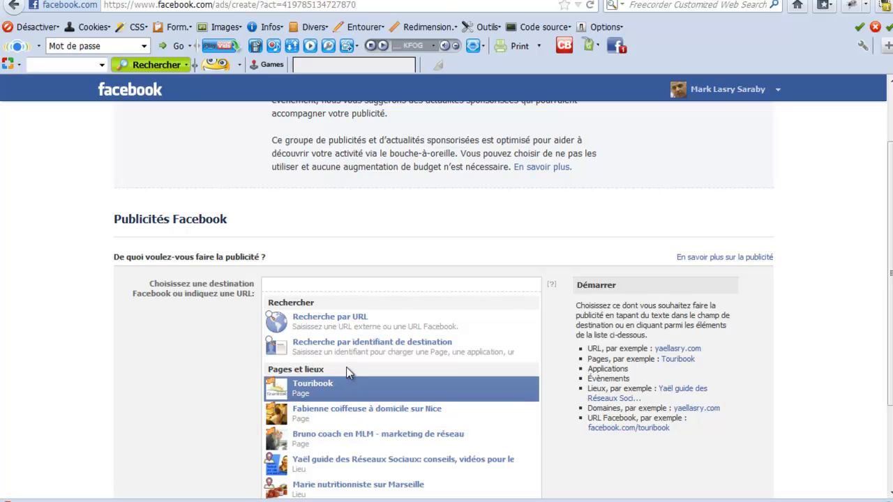
pyautogui.click(334, 466)
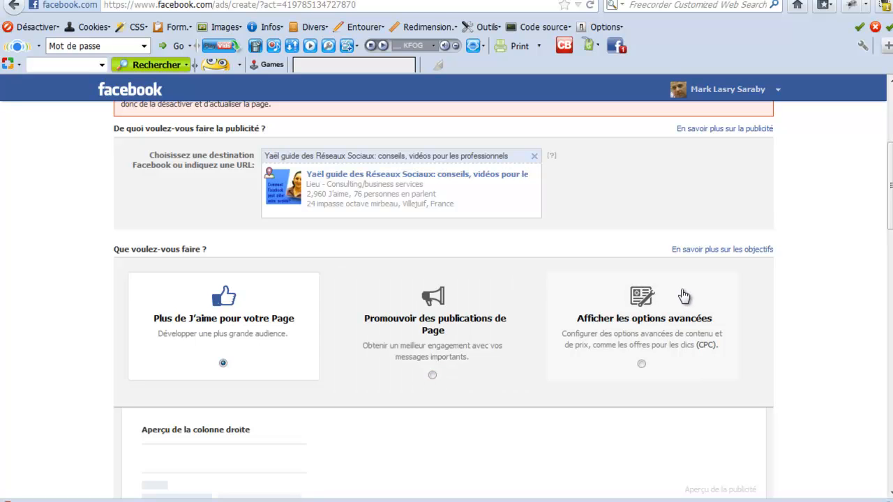
# - Replace États-Unis with France as the ad's target location
pyautogui.scroll(1, 168, 341)
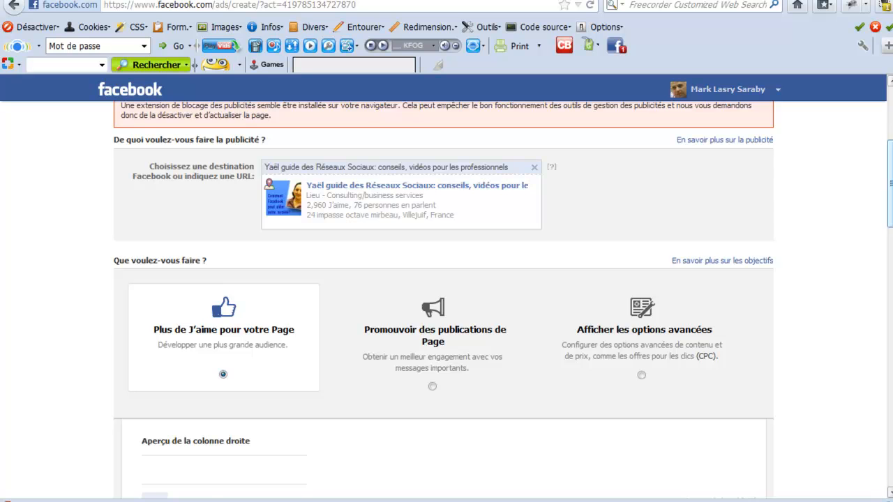
pyautogui.scroll(-8, 447, 300)
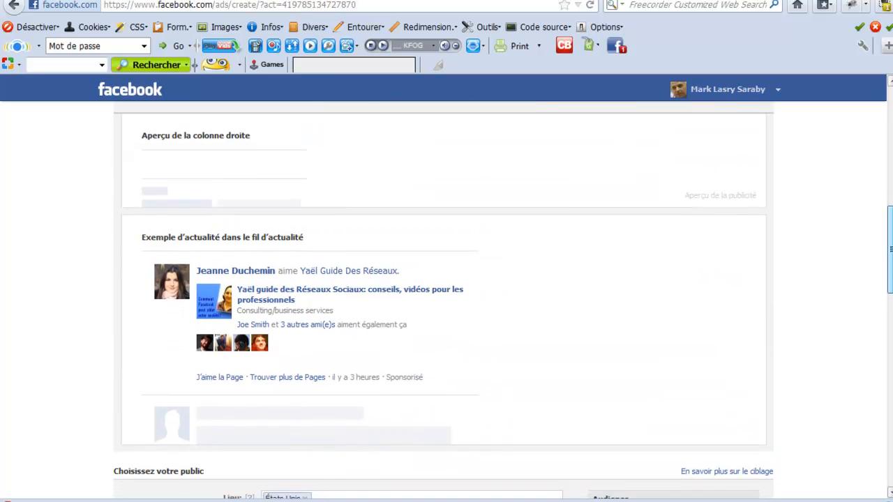
pyautogui.scroll(-1, 421, 234)
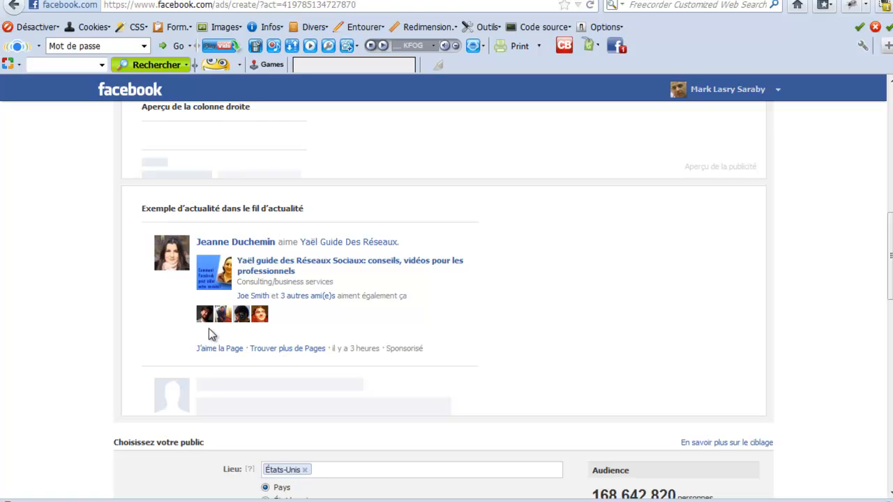
pyautogui.moveTo(423, 348); pyautogui.dragTo(389, 351)
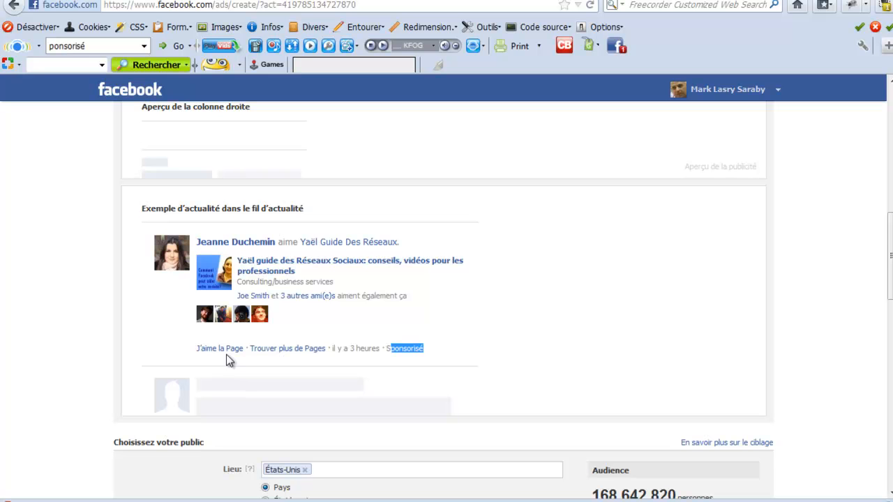
pyautogui.scroll(-4, 226, 355)
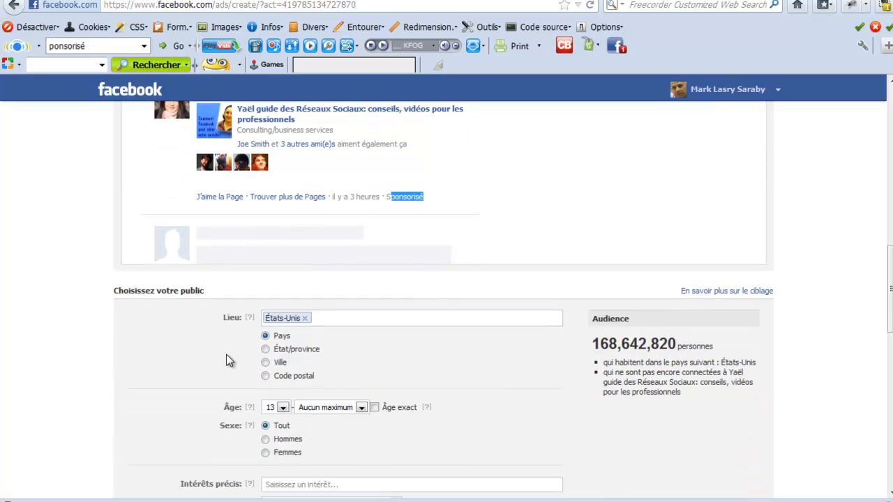
pyautogui.click(305, 319)
pyautogui.write('fra')
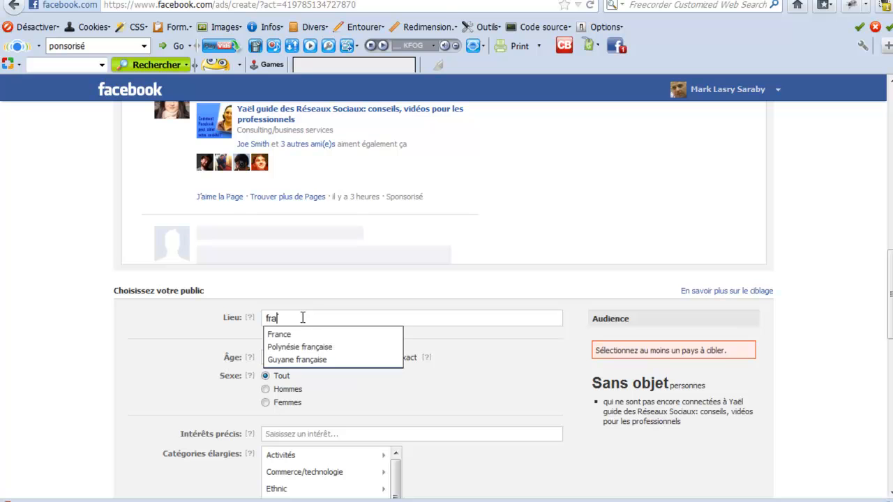
pyautogui.click(297, 335)
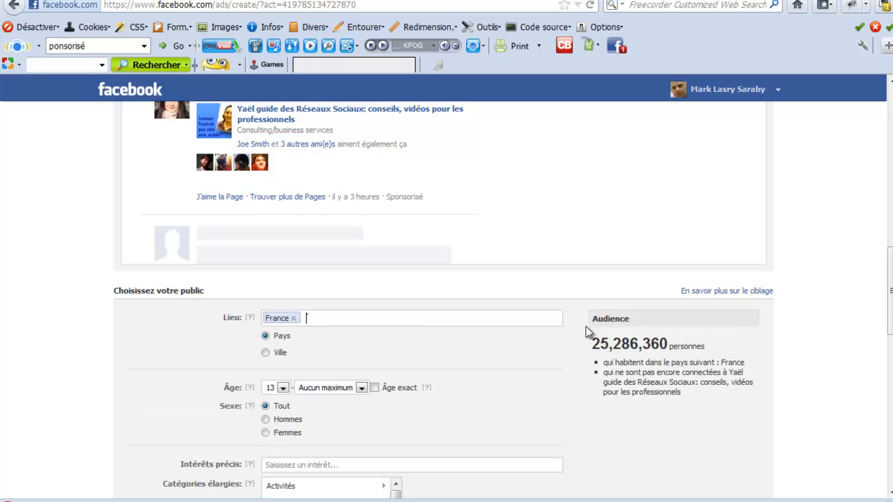
pyautogui.click(316, 319)
# - Set the audience's minimum age to 30 and limit the gender to Femmes
pyautogui.click(282, 388)
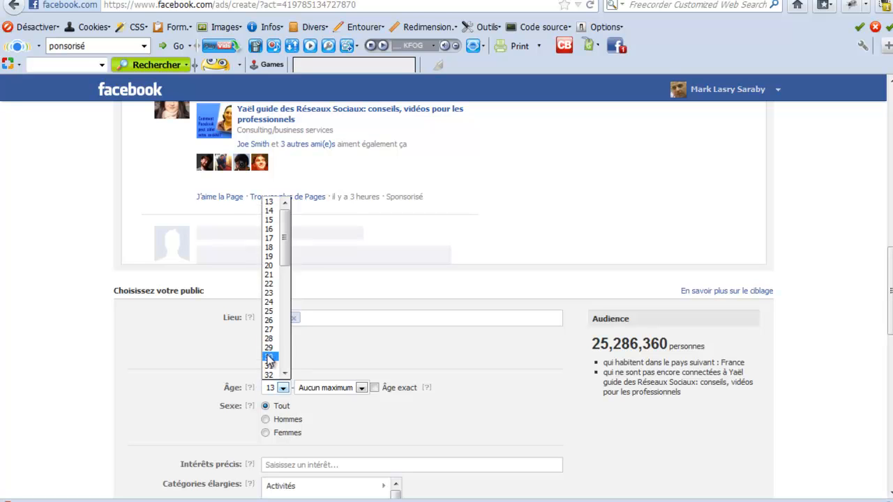
pyautogui.click(270, 357)
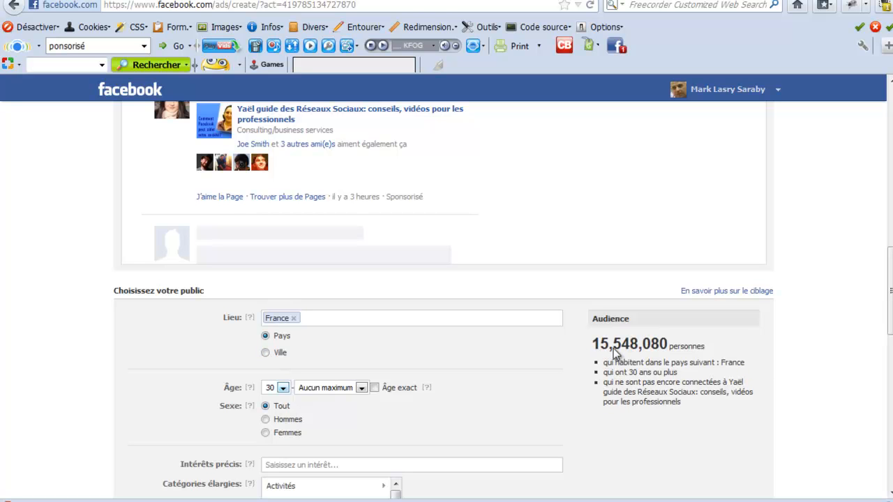
pyautogui.click(265, 433)
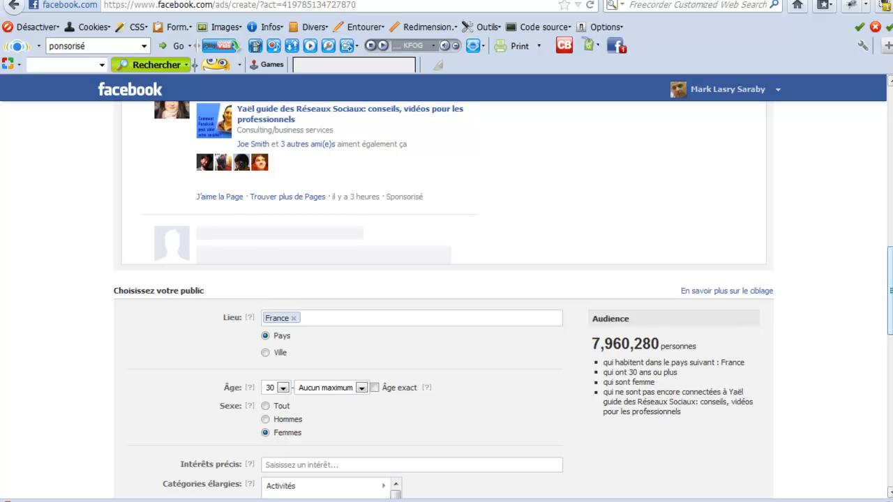
# - Add #Facebook as a precise interest for the target audience
pyautogui.scroll(-3, 889, 307)
pyautogui.scroll(-1, 890, 318)
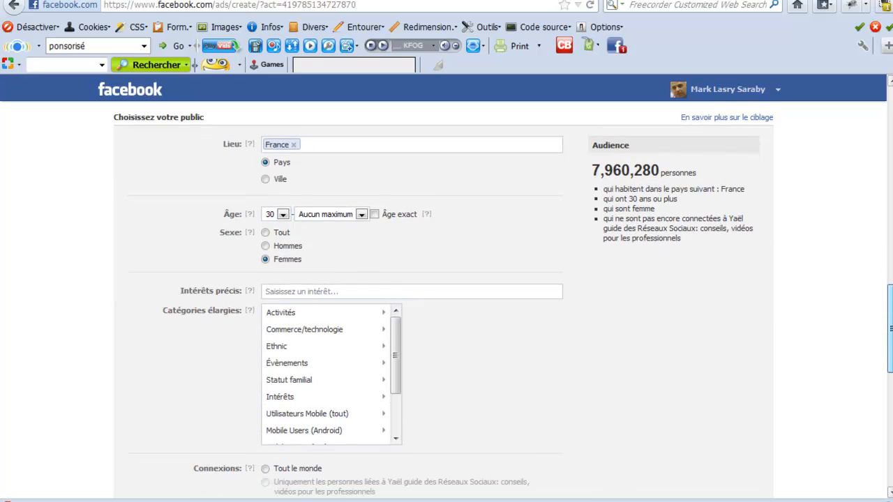
pyautogui.click(289, 290)
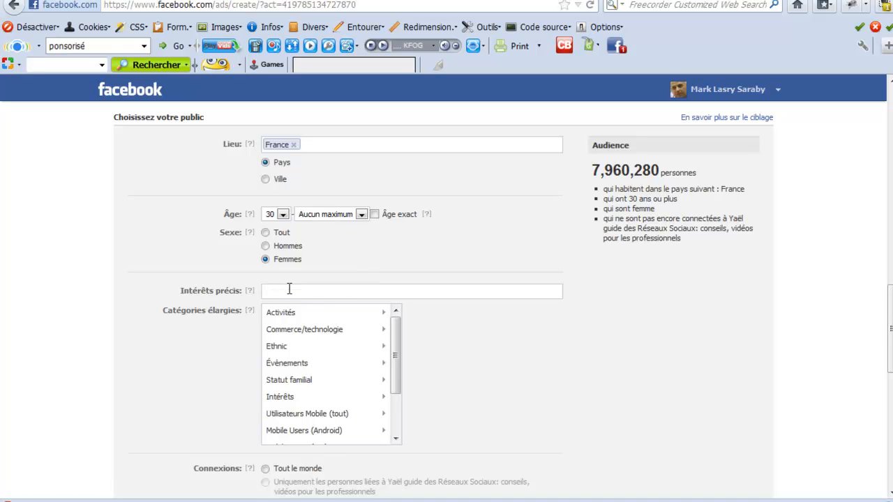
pyautogui.write('mar')
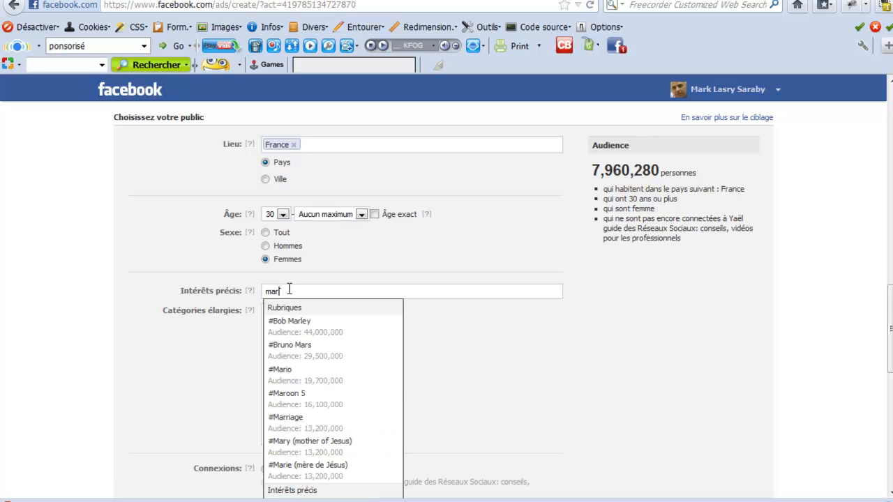
pyautogui.press('BackSpace')
pyautogui.press('BackSpace')
pyautogui.press('BackSpace')
pyautogui.write('fa')
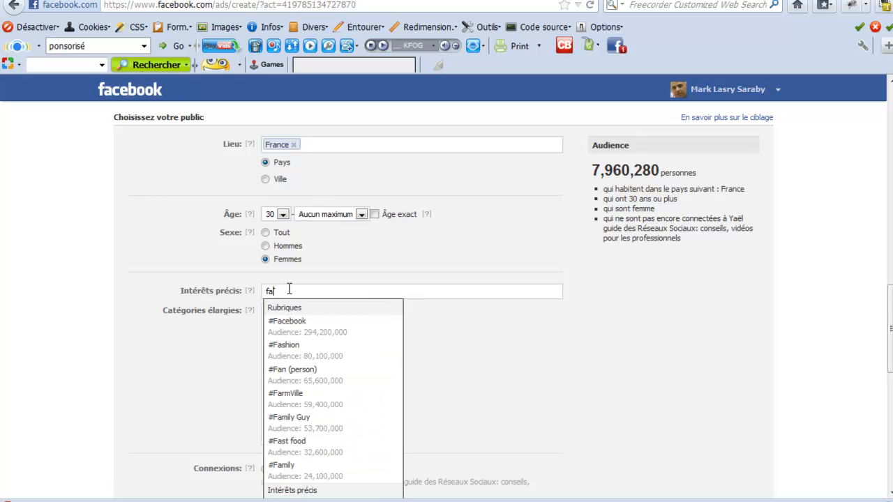
pyautogui.click(300, 330)
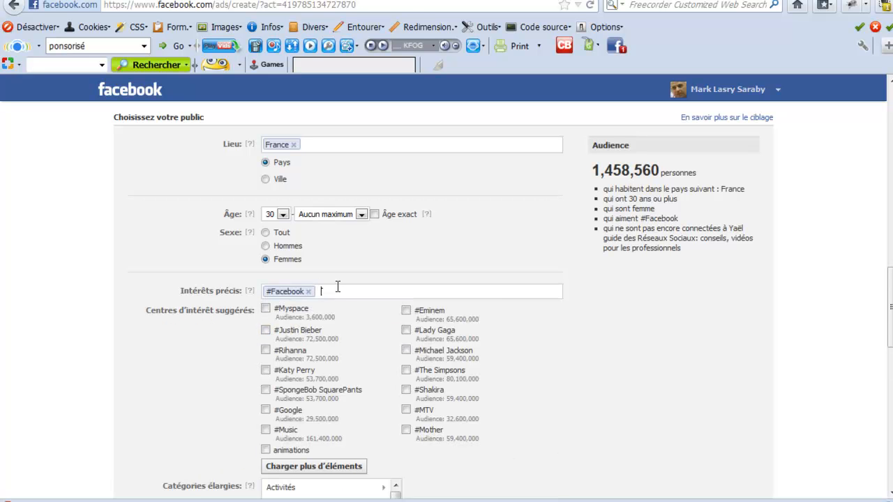
# - Search the precise interests for "marketing" and add #Internet marketing
pyautogui.write('m')
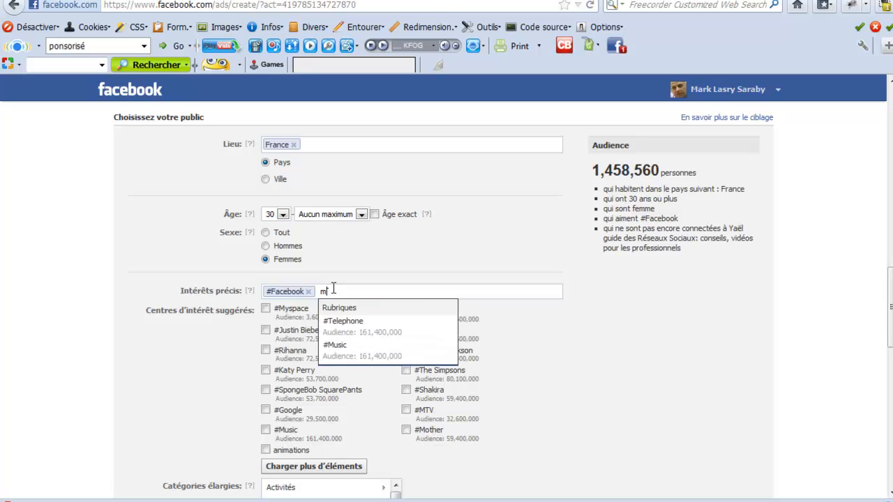
pyautogui.write('arket')
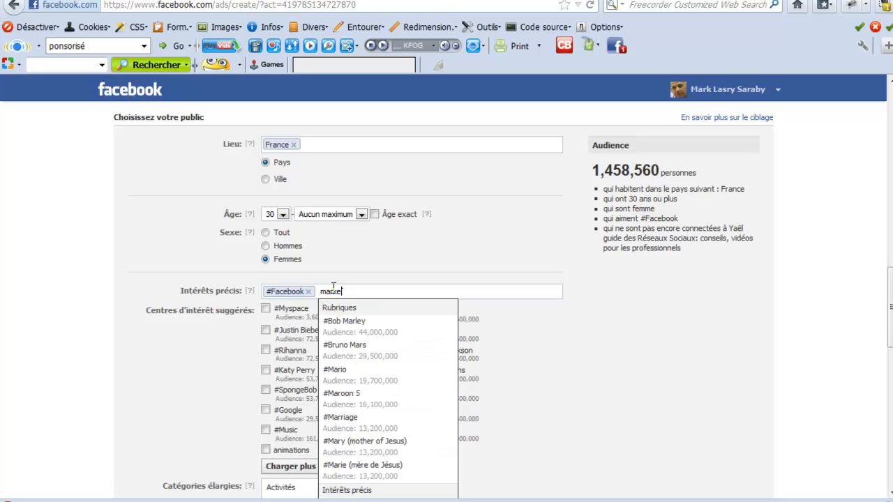
pyautogui.write('in')
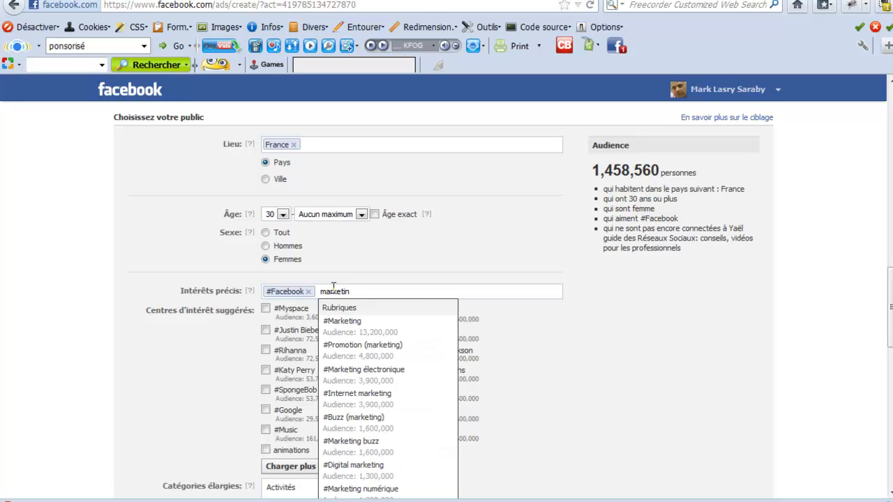
pyautogui.write('g')
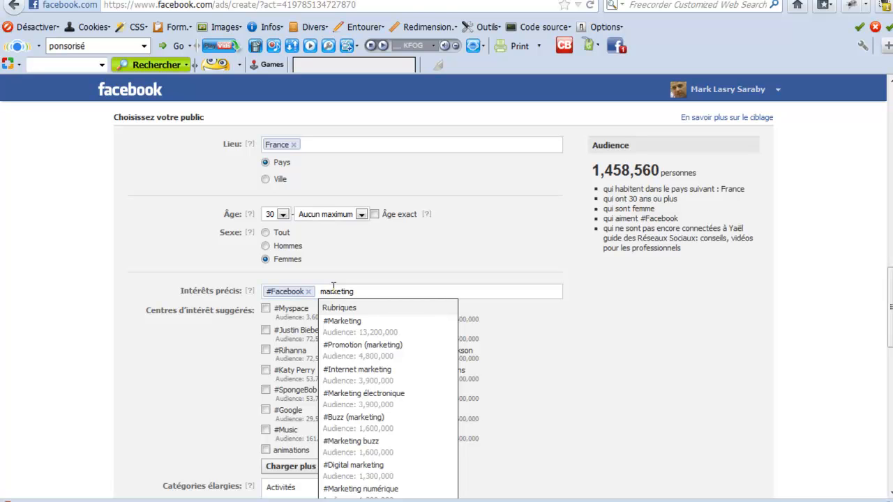
pyautogui.click(343, 375)
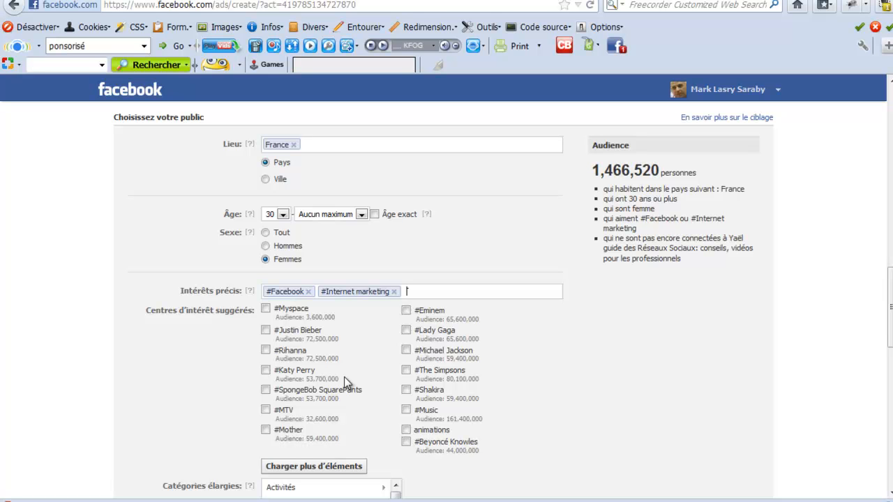
# - Remove the #Internet marketing and #Facebook interests from the audience targeting
pyautogui.click(394, 292)
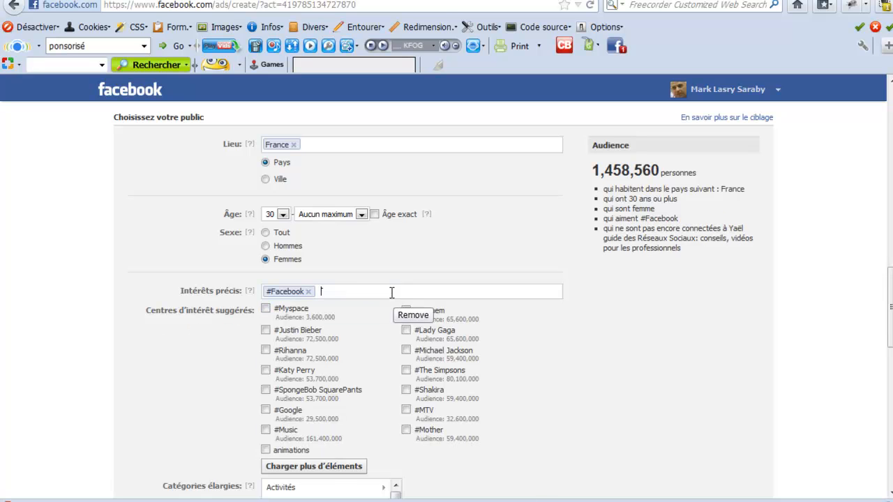
pyautogui.click(308, 292)
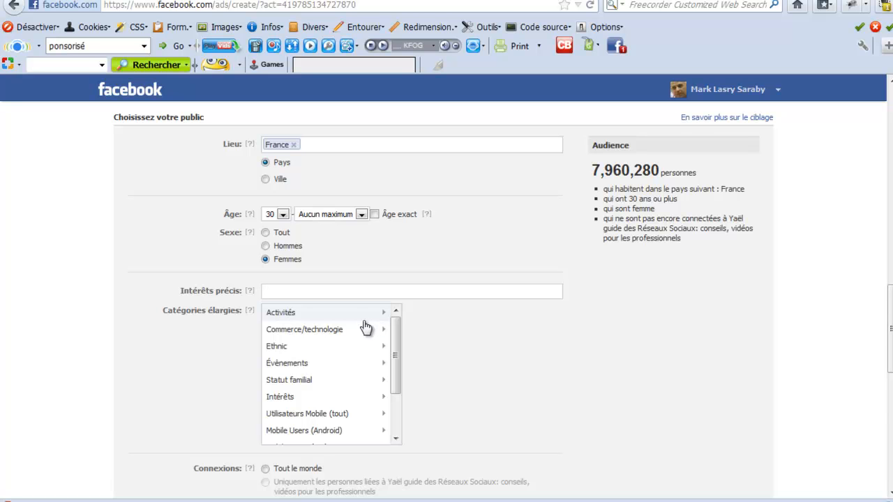
# - Browse the Statut familial broad categories and target the Jardinage category under Activités
pyautogui.click(306, 386)
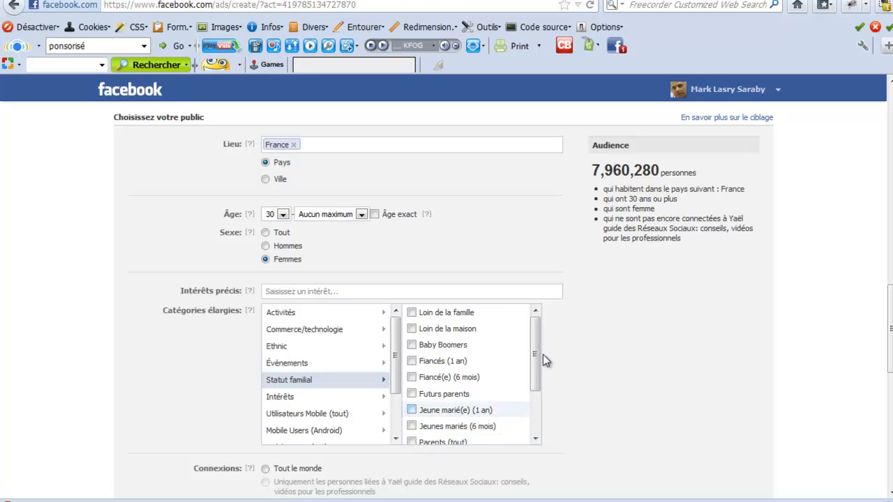
pyautogui.moveTo(531, 339); pyautogui.dragTo(535, 382)
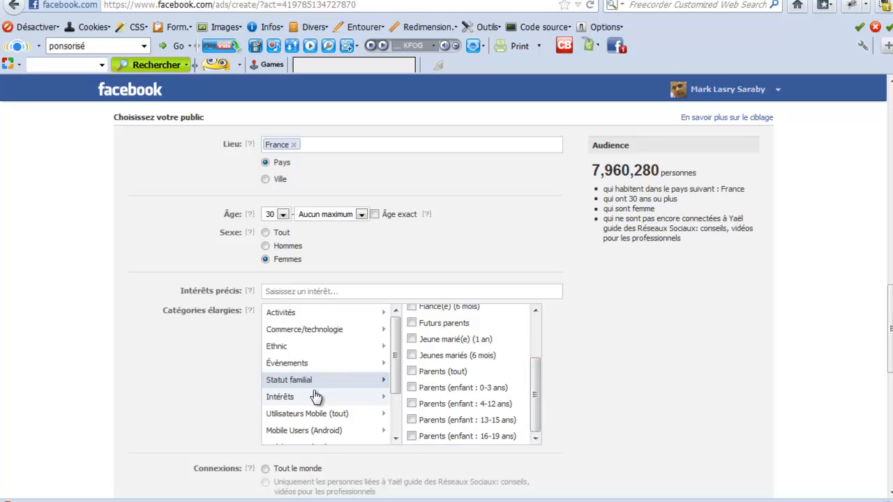
pyautogui.click(328, 319)
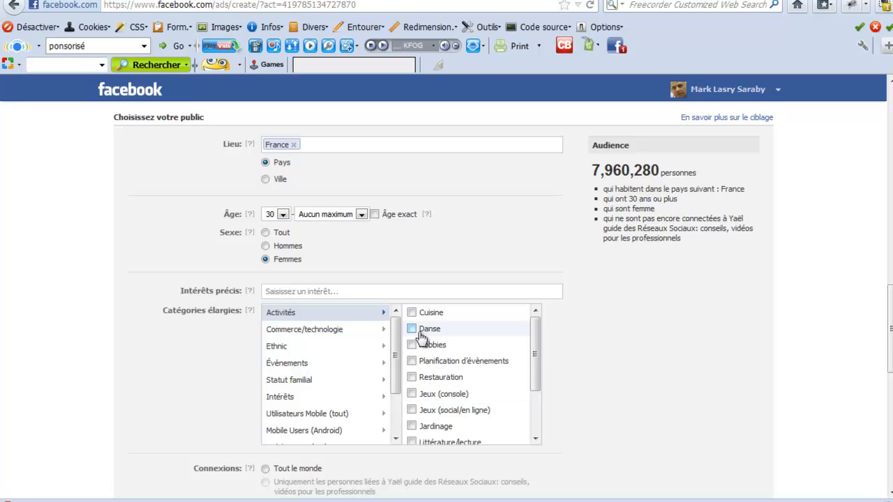
pyautogui.click(413, 427)
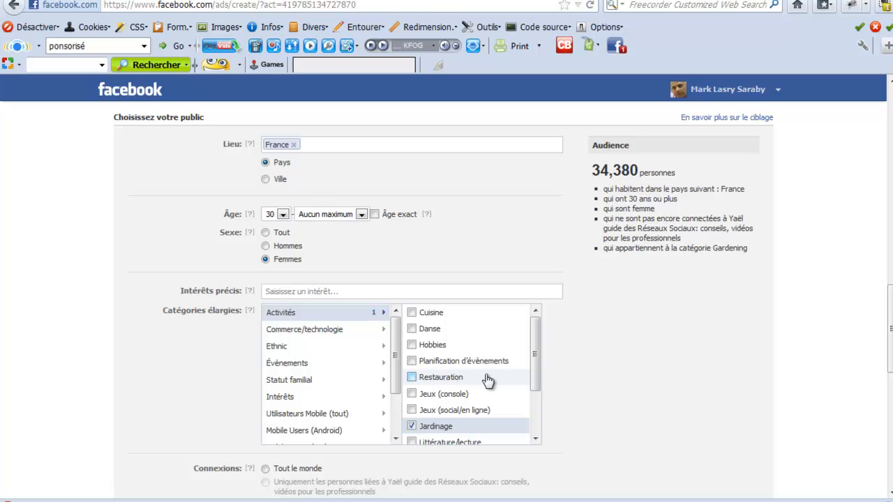
pyautogui.moveTo(583, 170); pyautogui.dragTo(642, 169)
pyautogui.click(642, 169)
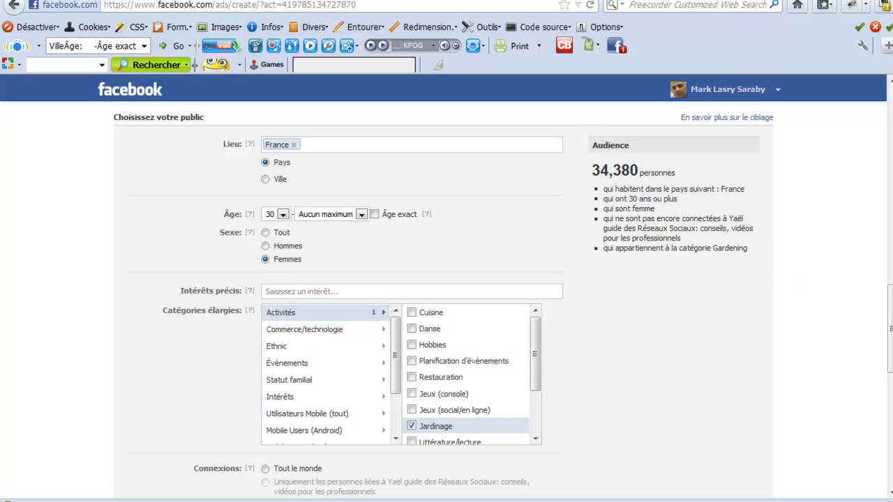
# - Name the new campaign "jardinage femme france" in the campaign and budget settings
pyautogui.scroll(-4, 447, 300)
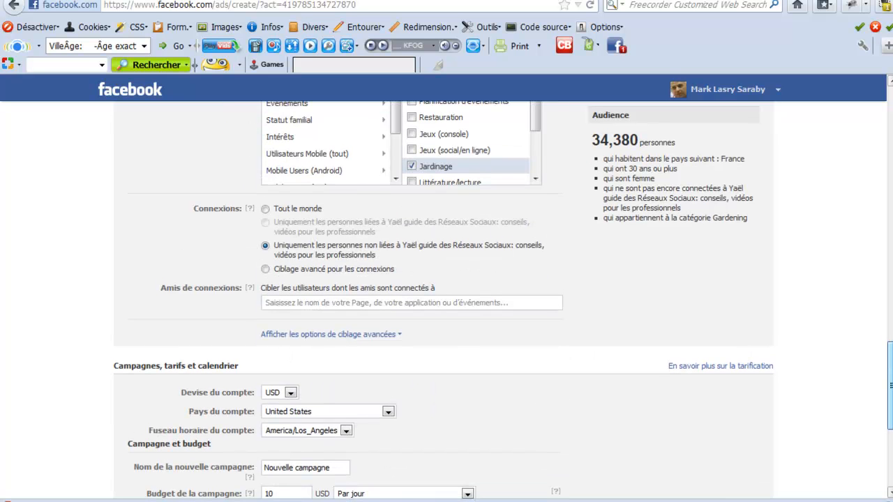
pyautogui.moveTo(891, 386); pyautogui.dragTo(891, 412)
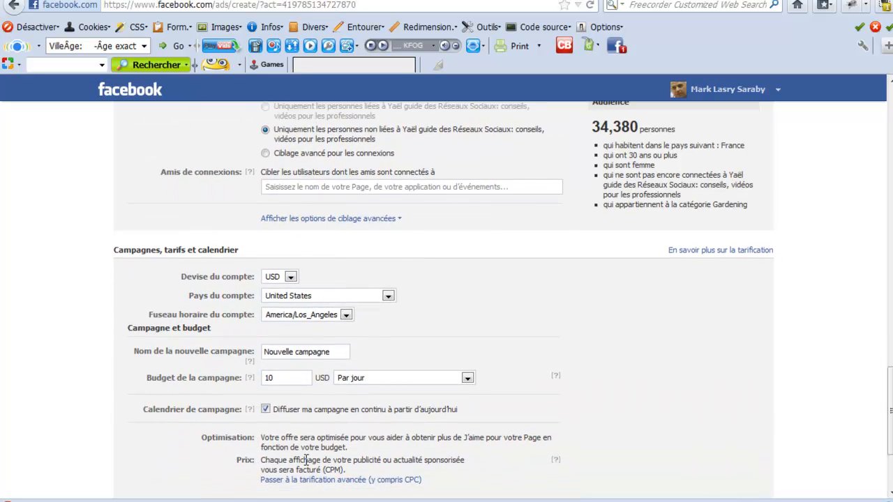
pyautogui.tripleClick(332, 356)
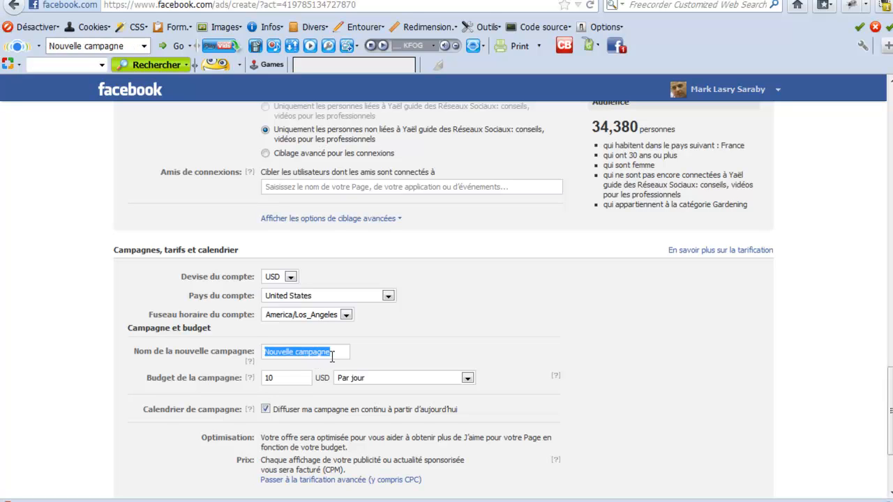
pyautogui.write('jardinage femme france')
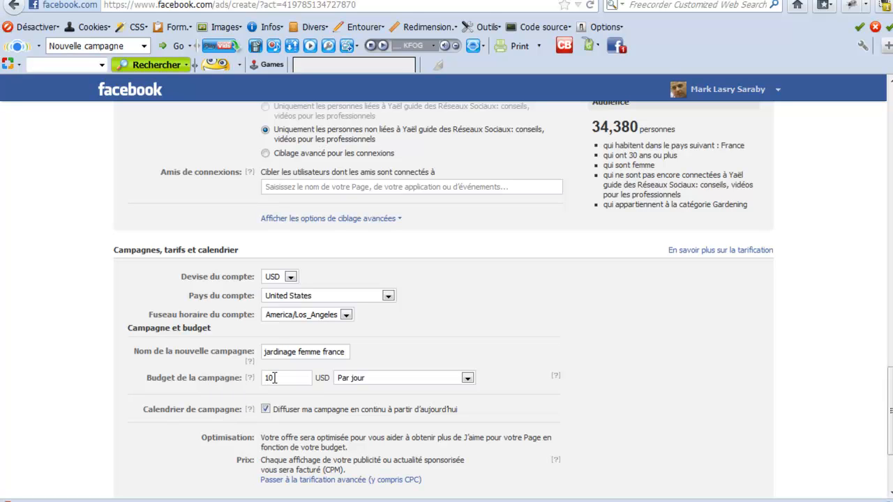
# - Set the campaign budget to 5 USD per day and switch to advanced pricing including CPC
pyautogui.doubleClick(272, 378)
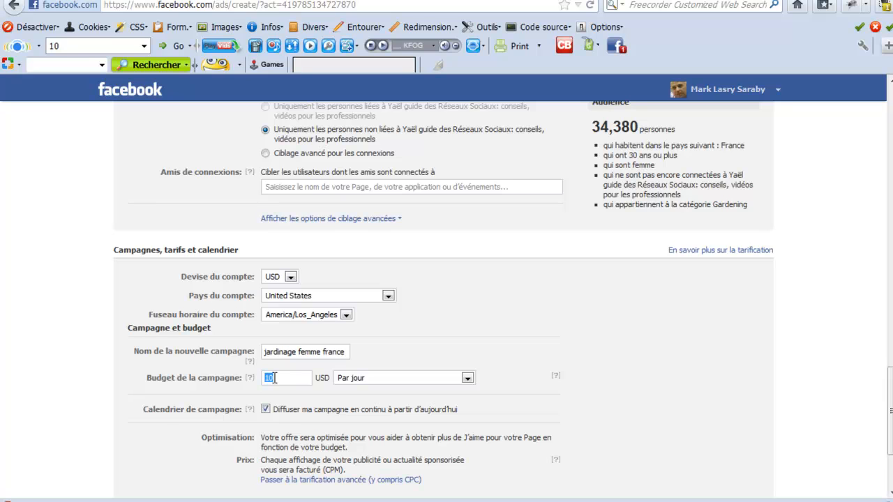
pyautogui.write('5')
pyautogui.scroll(-3, 469, 500)
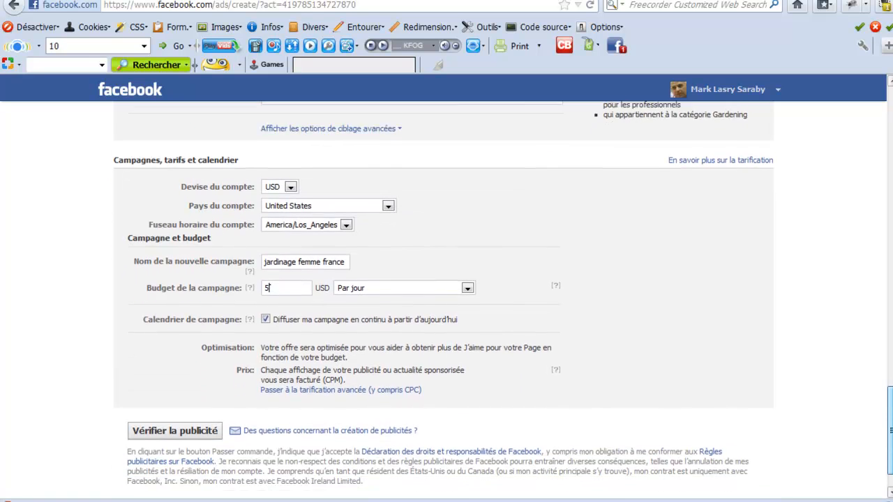
pyautogui.click(314, 383)
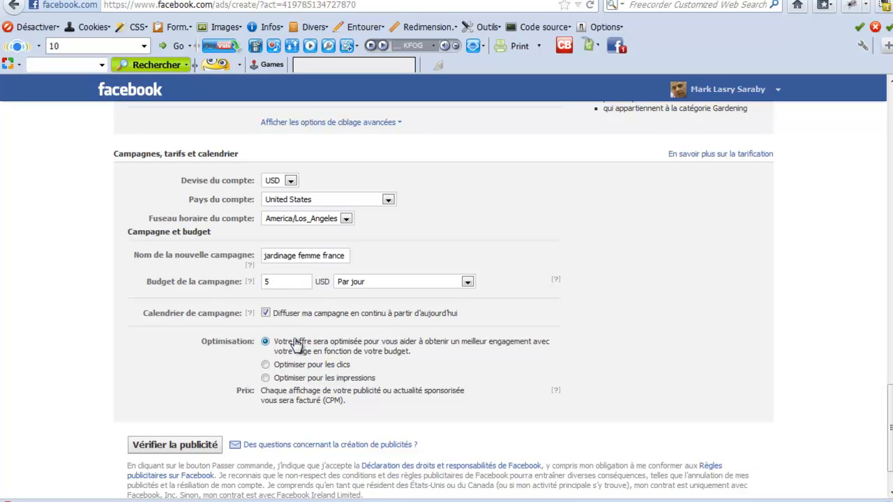
# - Submit the ad for verification, examine its summary, and return to modifying the ad
pyautogui.click(188, 445)
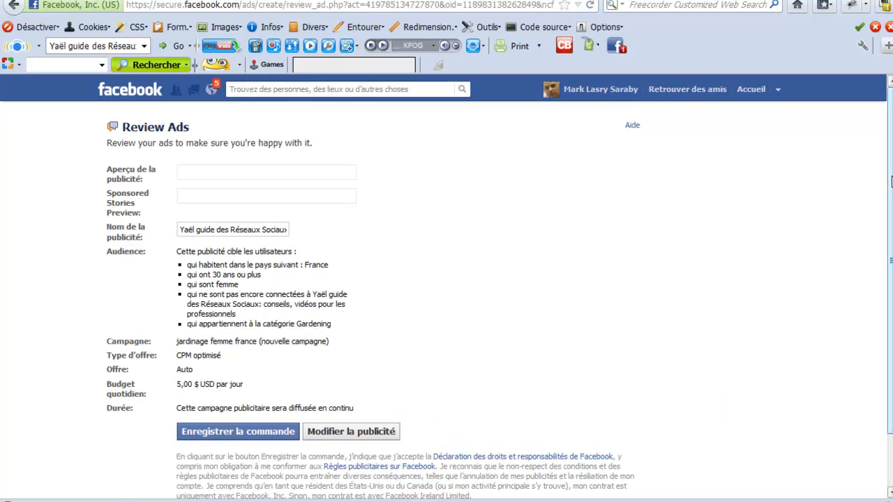
pyautogui.moveTo(891, 260); pyautogui.dragTo(890, 312)
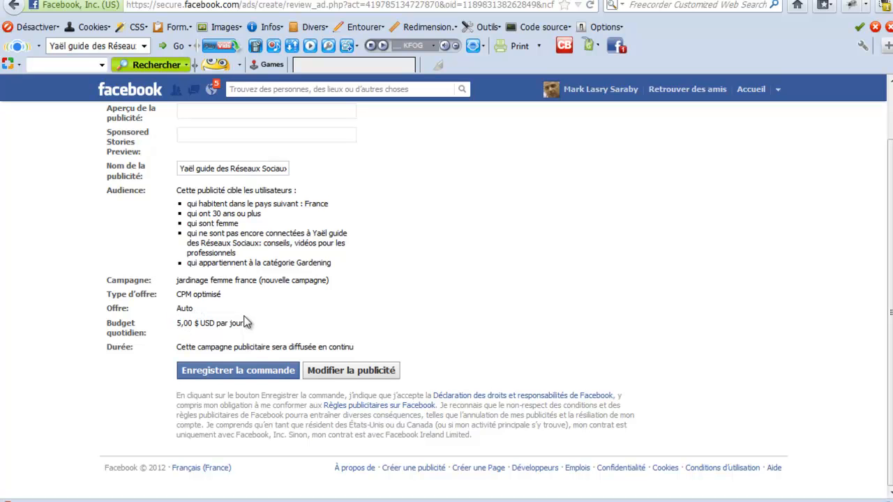
pyautogui.click(348, 370)
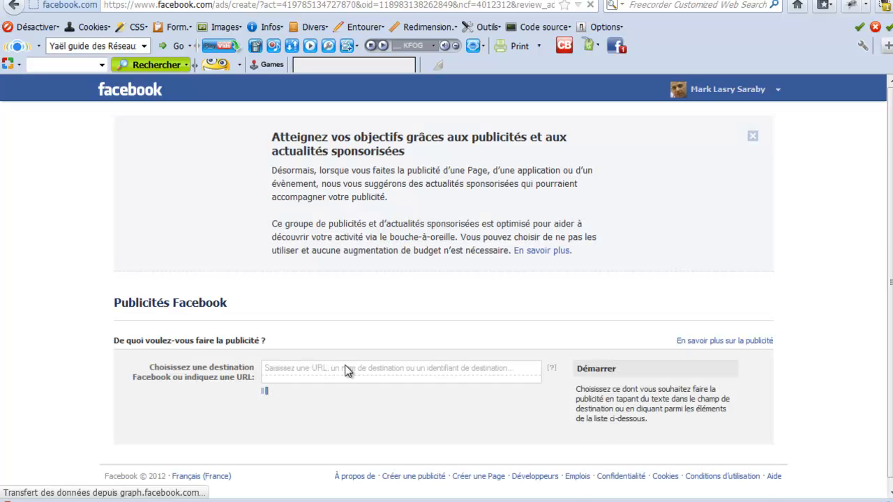
pyautogui.click(345, 366)
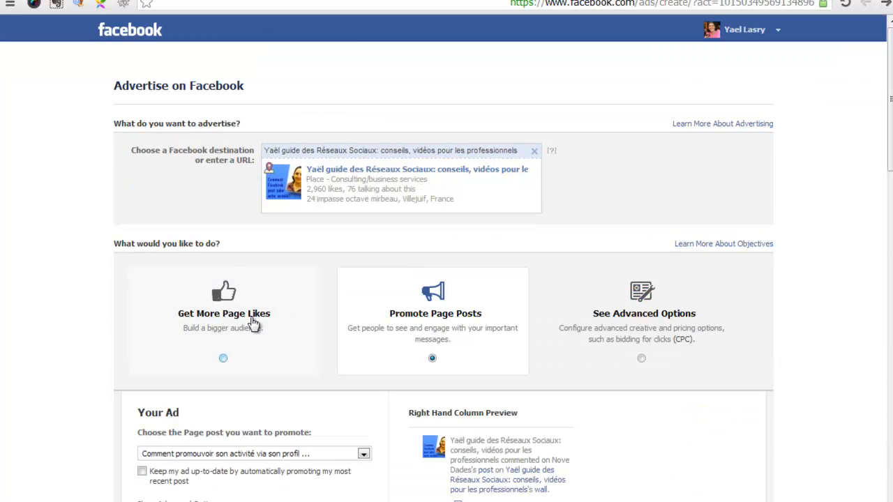
# - Choose the Promote Page Posts objective and select the post "Le saviez-vous ? Barack Obama a 750 community m..." to promote
pyautogui.click(253, 323)
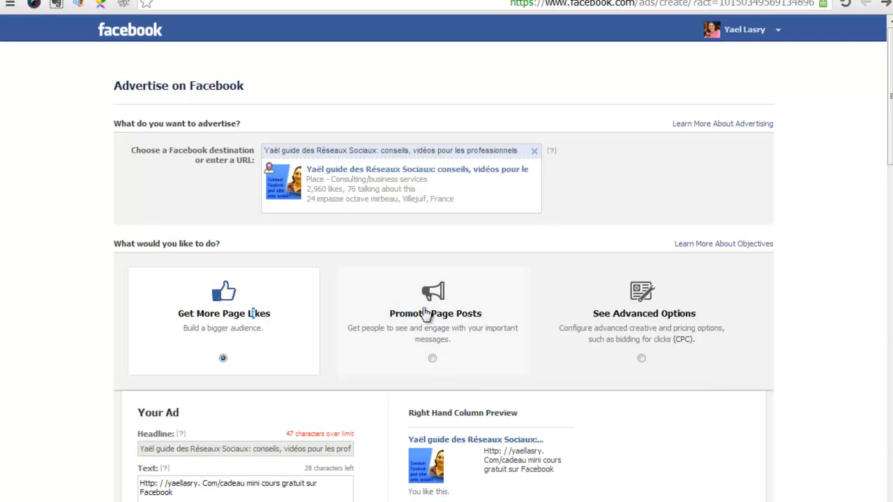
pyautogui.click(427, 313)
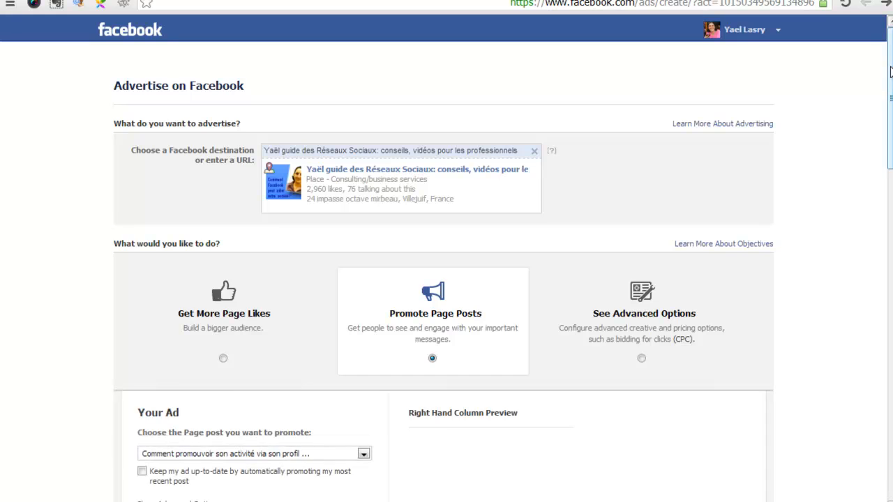
pyautogui.scroll(-1, 433, 312)
pyautogui.scroll(-4, 443, 257)
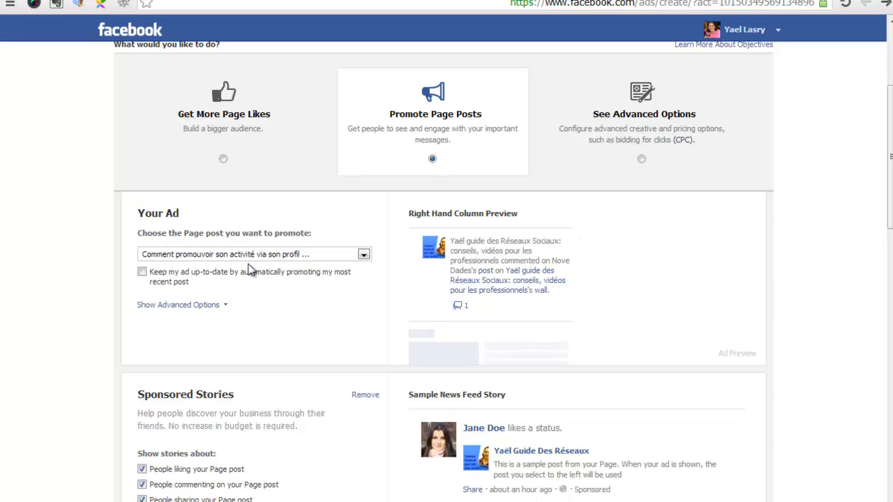
pyautogui.click(200, 256)
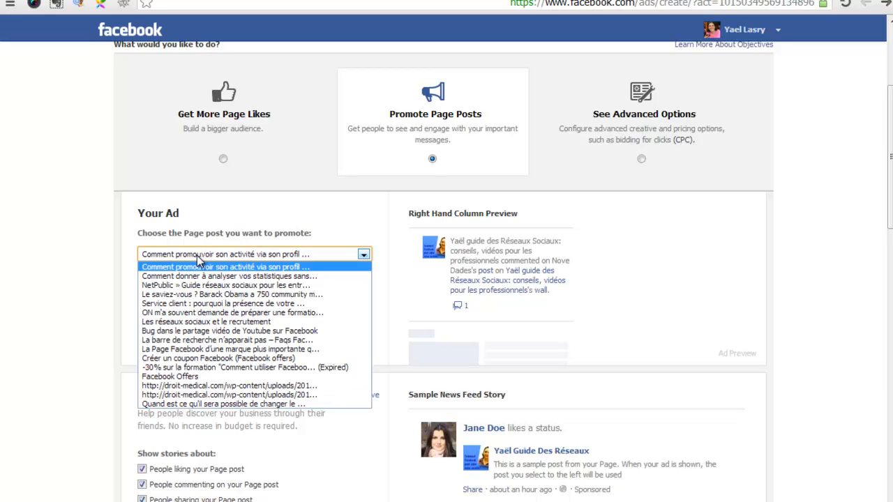
pyautogui.click(187, 295)
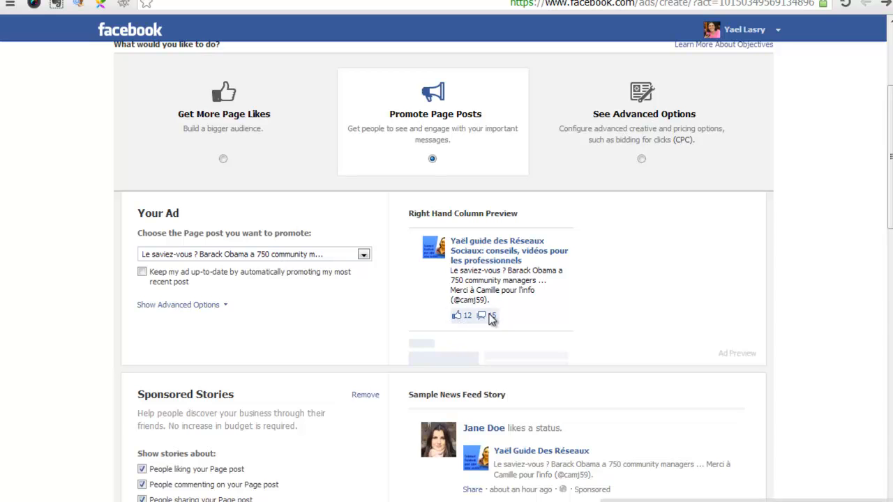
# - Replace Israel with France as the target audience's location
pyautogui.scroll(-3, 890, 157)
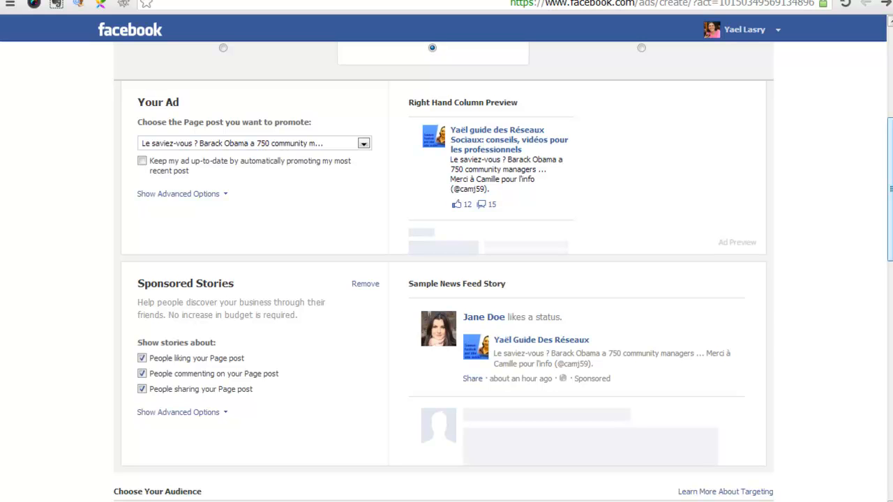
pyautogui.moveTo(890, 189); pyautogui.dragTo(890, 279)
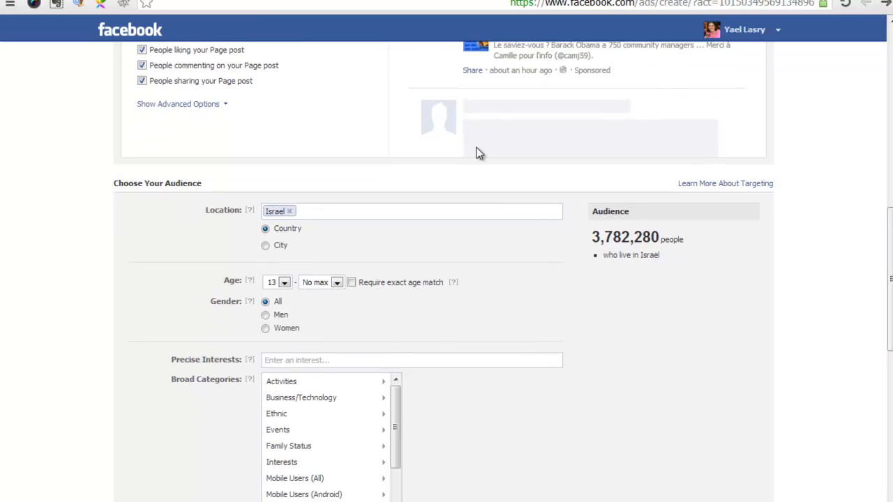
pyautogui.click(289, 210)
pyautogui.moveTo(890, 279); pyautogui.dragTo(890, 253)
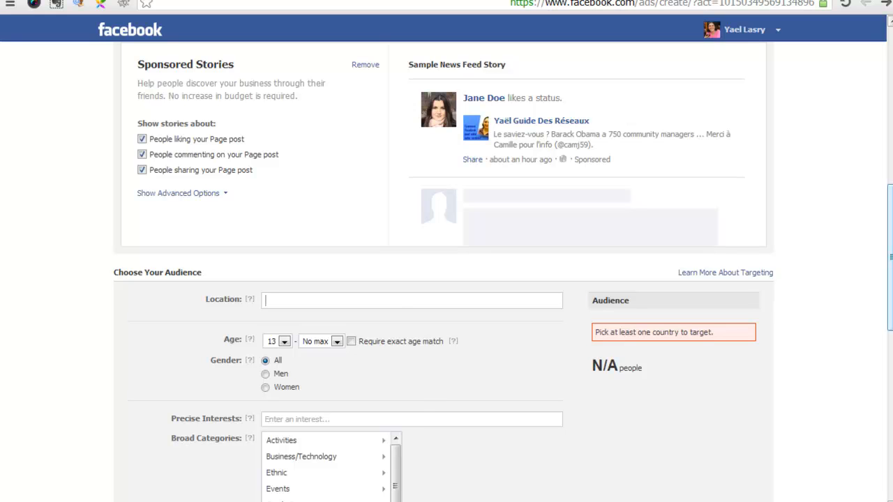
pyautogui.write('france')
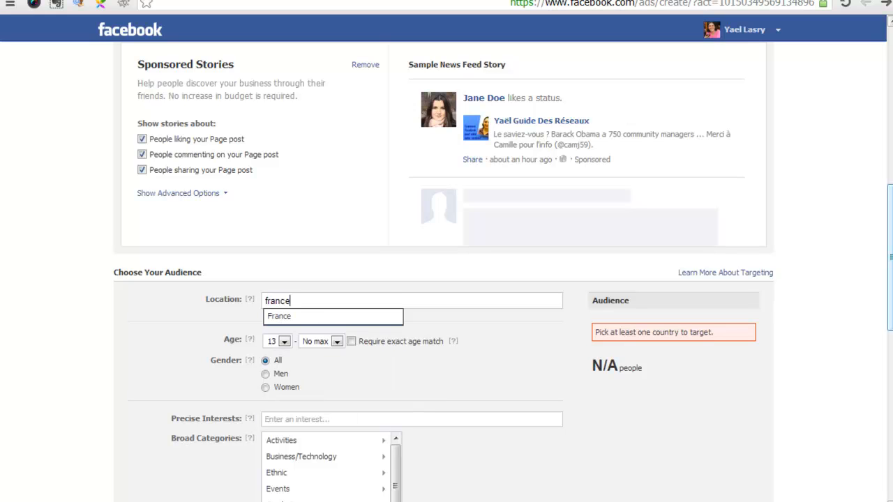
pyautogui.click(279, 316)
# - Set the audience's minimum age to 25 and limit connections to only people connected to the Page
pyautogui.click(285, 370)
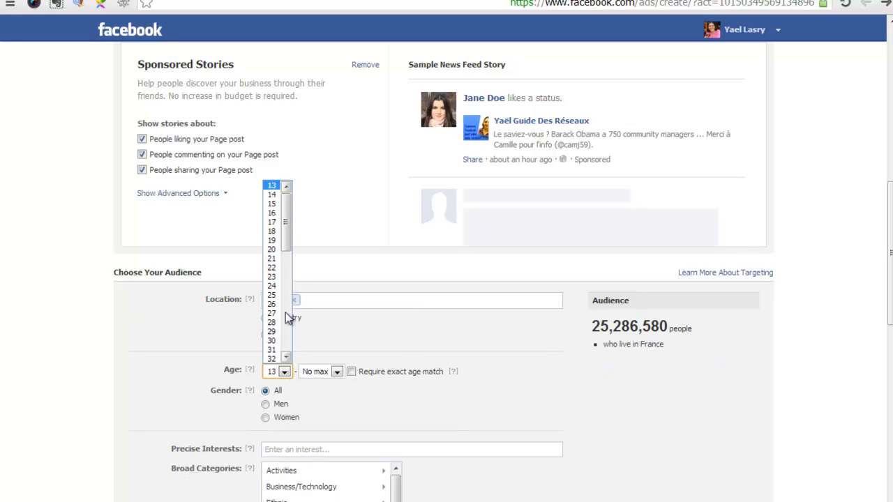
pyautogui.click(274, 295)
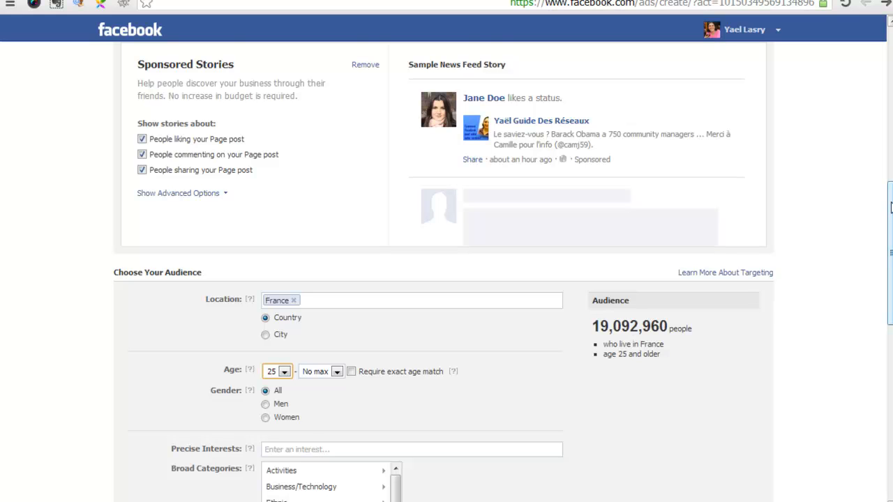
pyautogui.moveTo(890, 206); pyautogui.dragTo(891, 260)
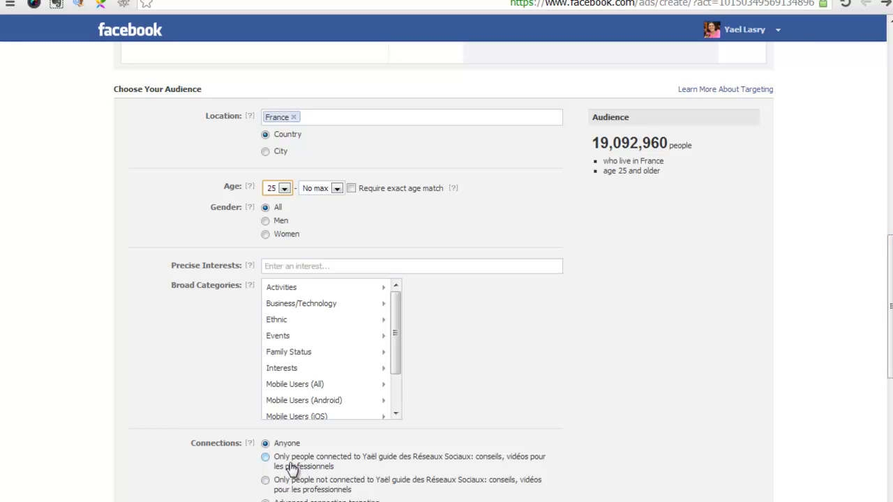
pyautogui.click(266, 457)
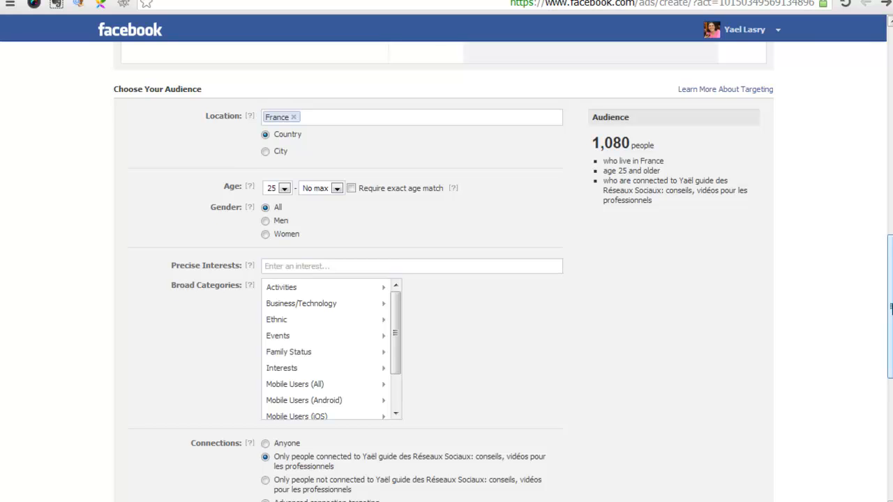
# - Switch the objective to See Advanced Options and choose the existing Page post "Comment donner à analyser vos statistiques sans..."
pyautogui.scroll(8, 446, 272)
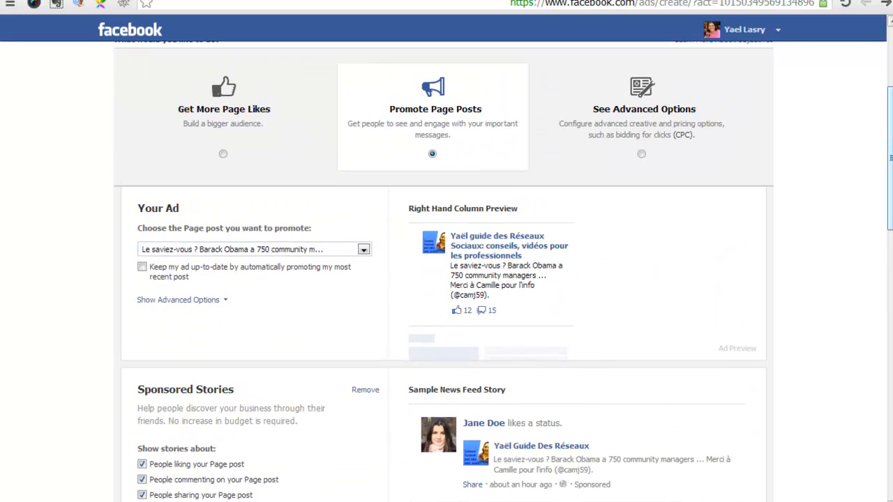
pyautogui.click(641, 151)
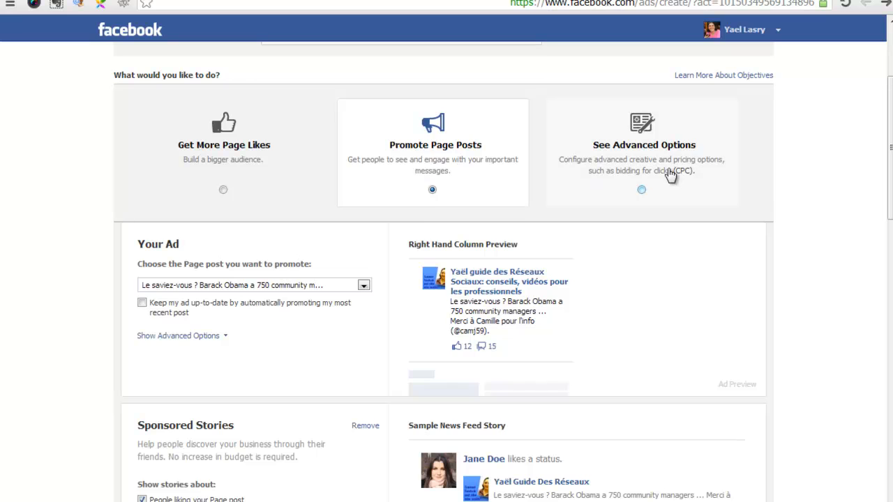
pyautogui.click(670, 175)
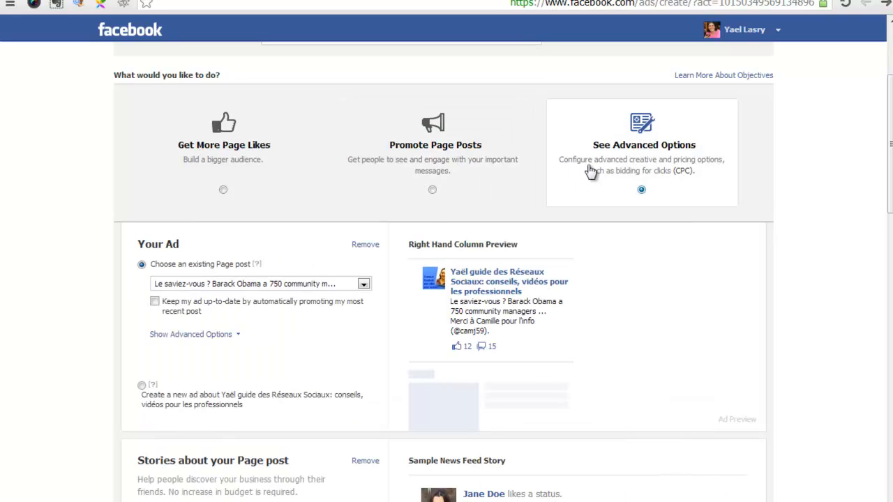
pyautogui.scroll(-2, 763, 153)
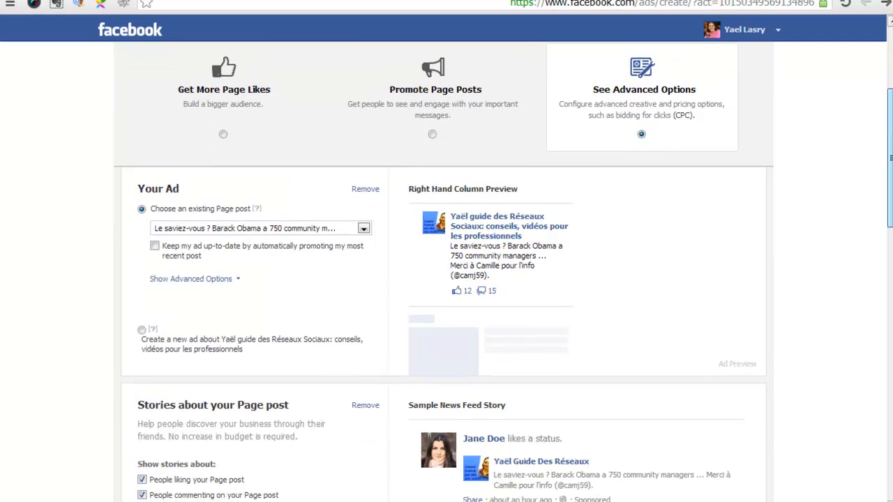
pyautogui.click(258, 216)
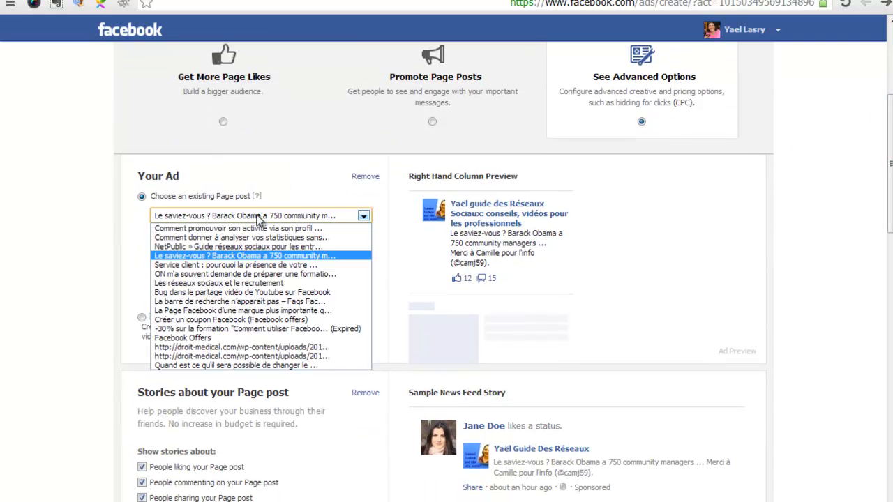
pyautogui.click(251, 238)
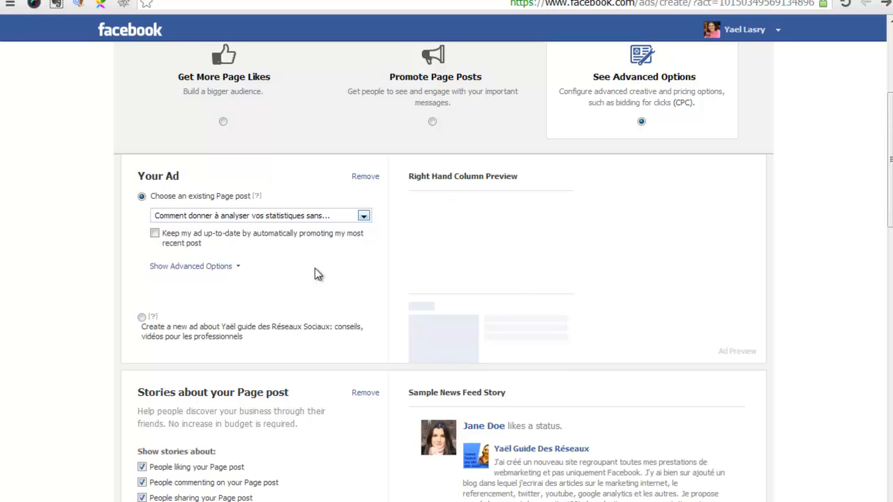
# - Remove the basic ad so only the stories about the Page post are kept, and undo that removal
pyautogui.scroll(-2, 306, 458)
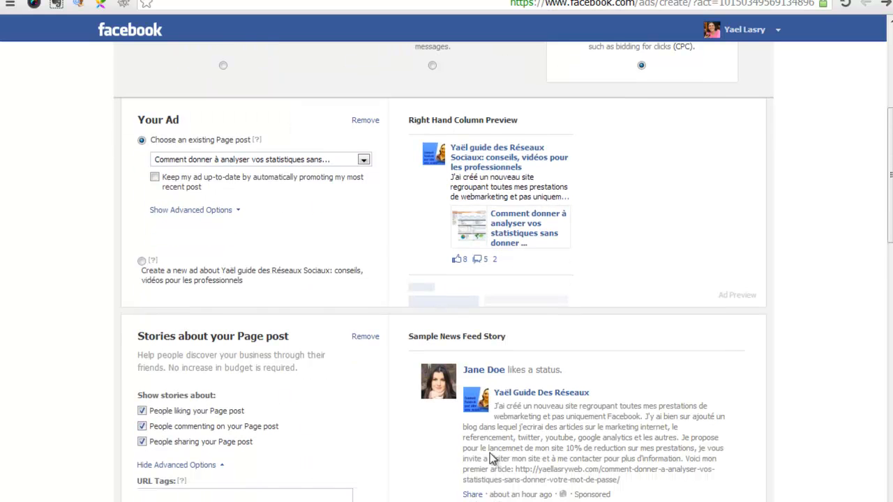
pyautogui.click(366, 123)
pyautogui.moveTo(367, 124); pyautogui.dragTo(398, 200)
pyautogui.click(394, 200)
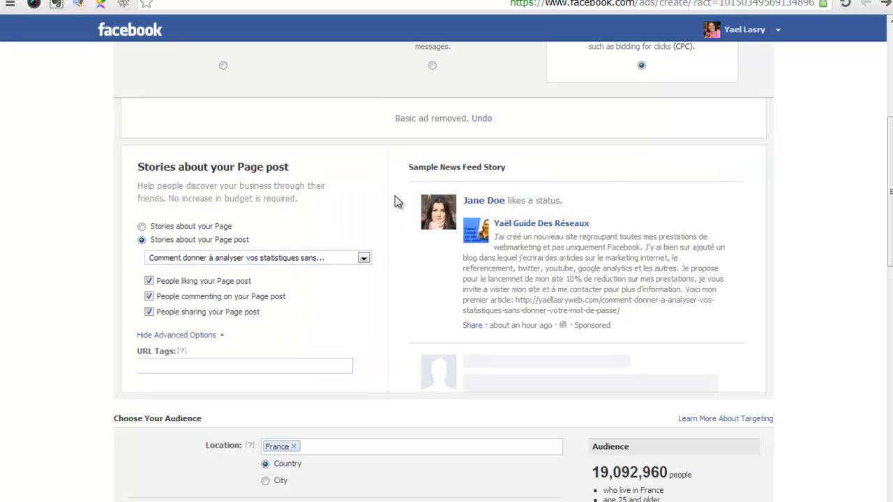
pyautogui.scroll(2, 444, 279)
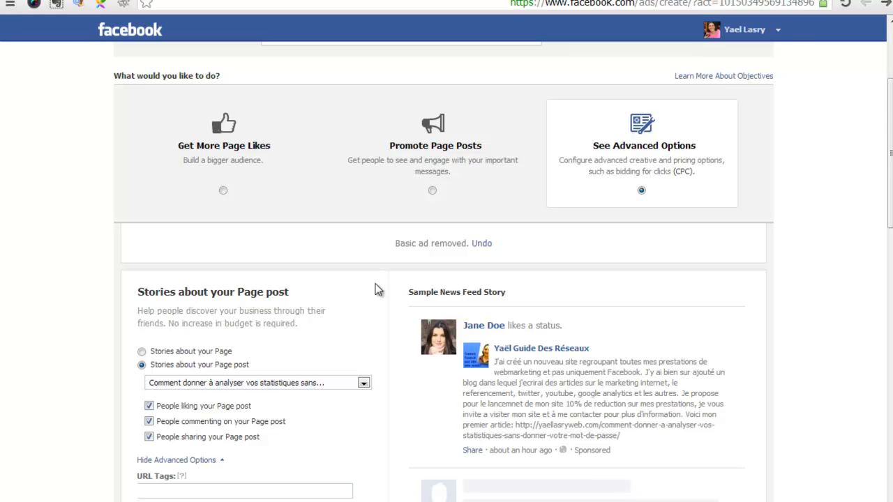
pyautogui.moveTo(890, 144); pyautogui.dragTo(890, 156)
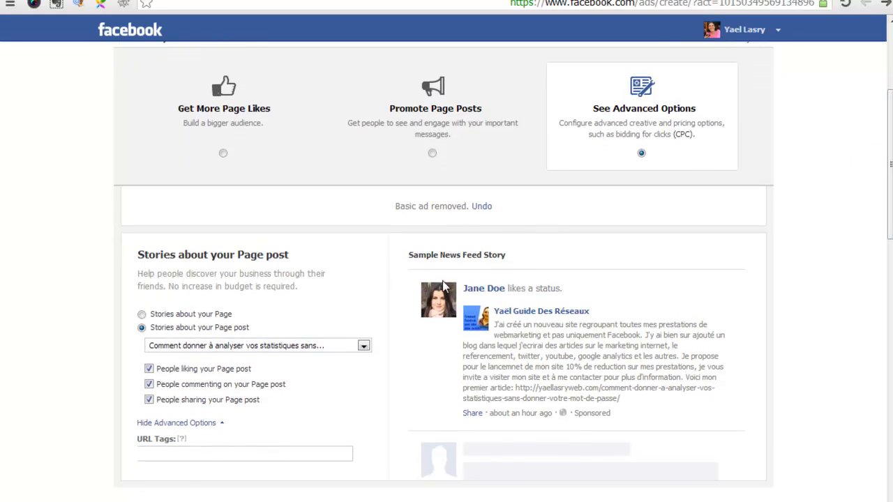
pyautogui.click(480, 208)
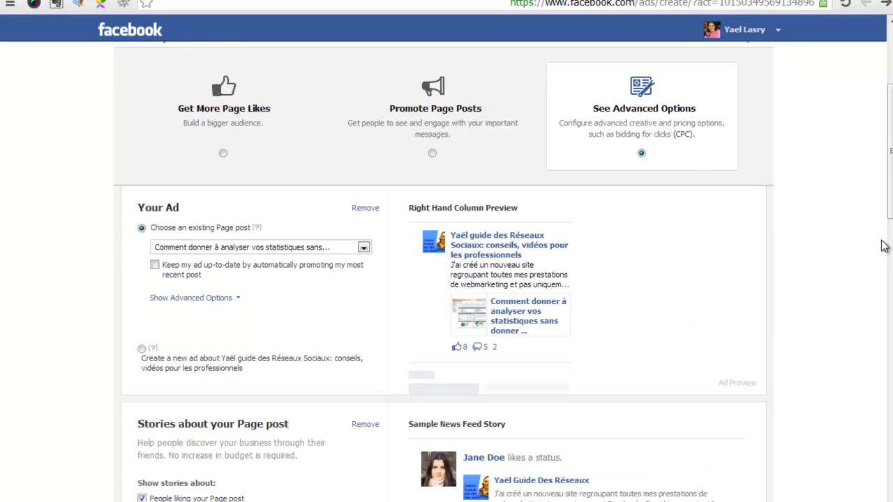
# - Switch the objective to Promote Page Posts to compare its ad options, and return to See Advanced Options
pyautogui.scroll(-1, 427, 407)
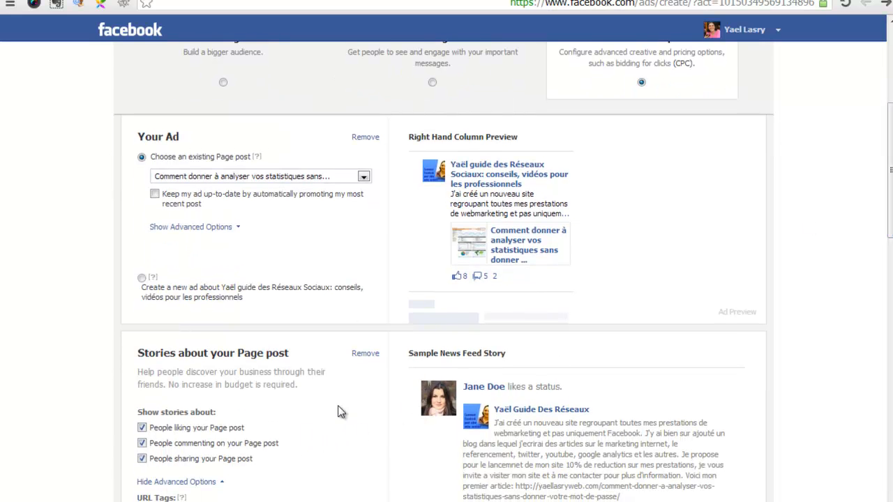
pyautogui.click(433, 84)
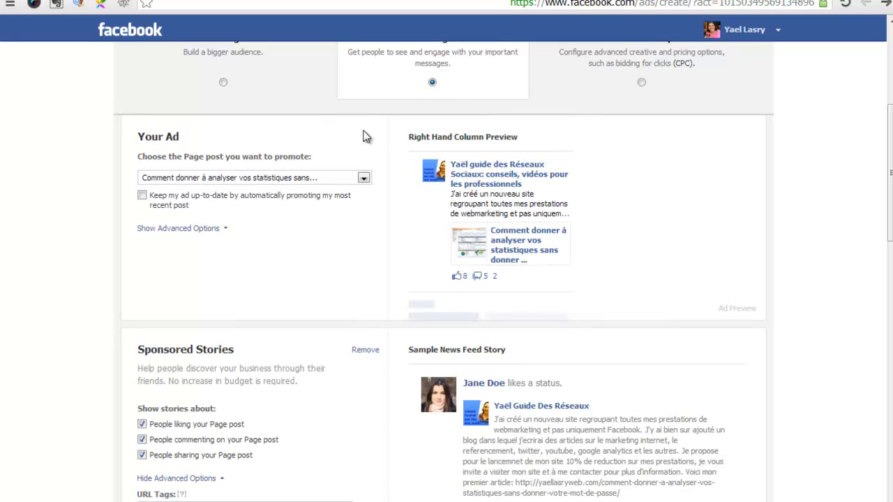
pyautogui.click(642, 83)
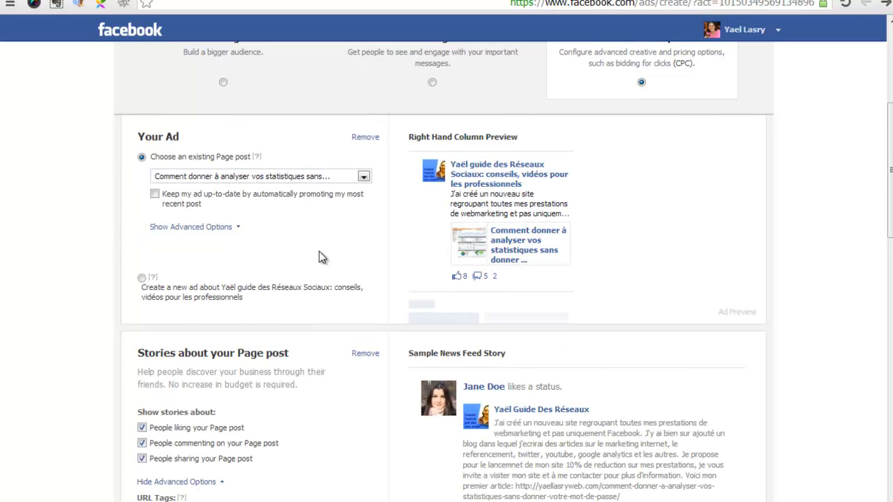
# - Remove the basic ad so only the stories about the Page post are kept, and set the campaign's optimization to Optimize for clicks
pyautogui.click(364, 138)
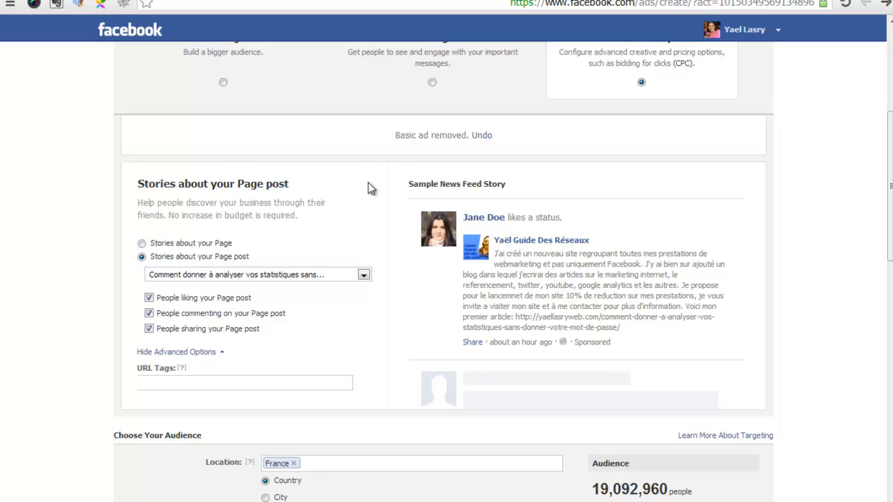
pyautogui.moveTo(890, 187); pyautogui.dragTo(890, 403)
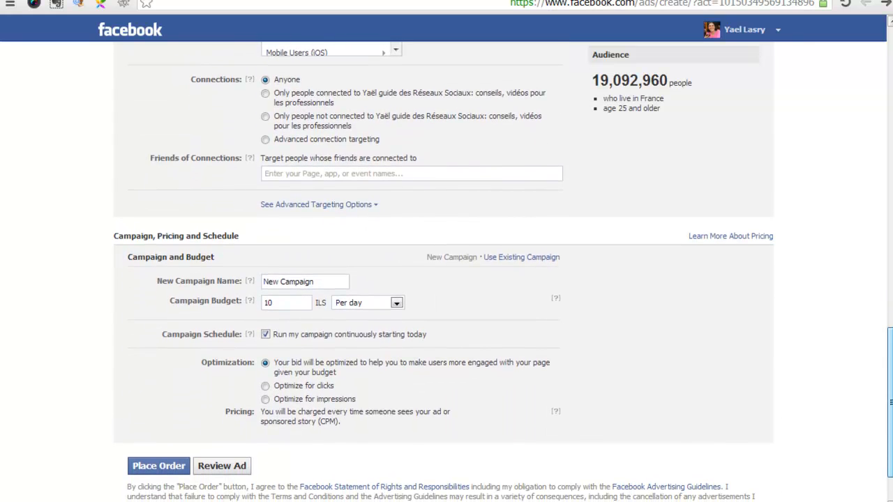
pyautogui.click(266, 386)
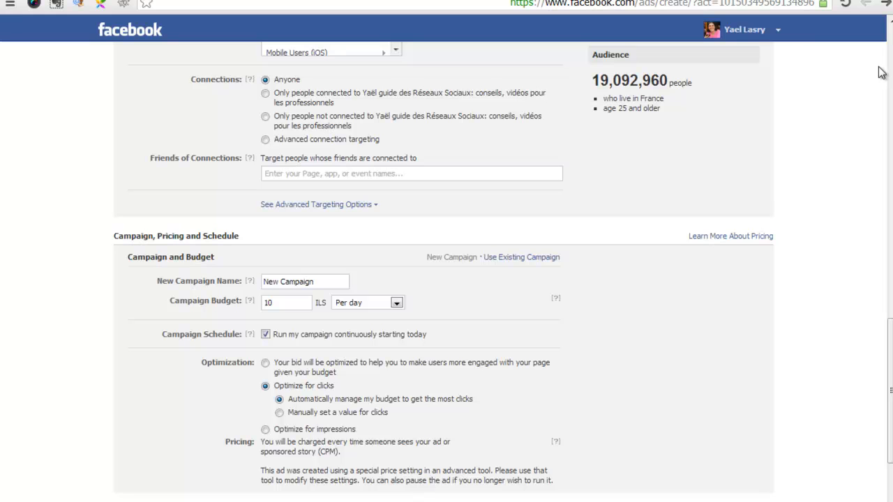
pyautogui.moveTo(889, 391); pyautogui.dragTo(890, 27)
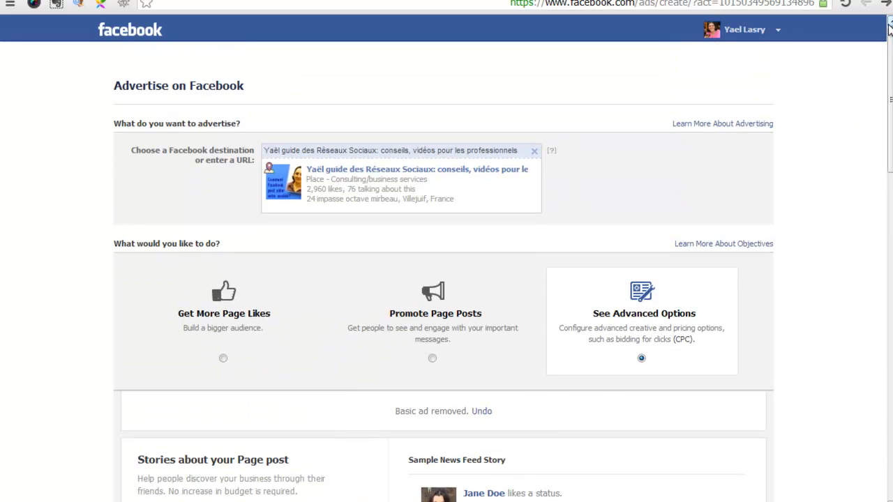